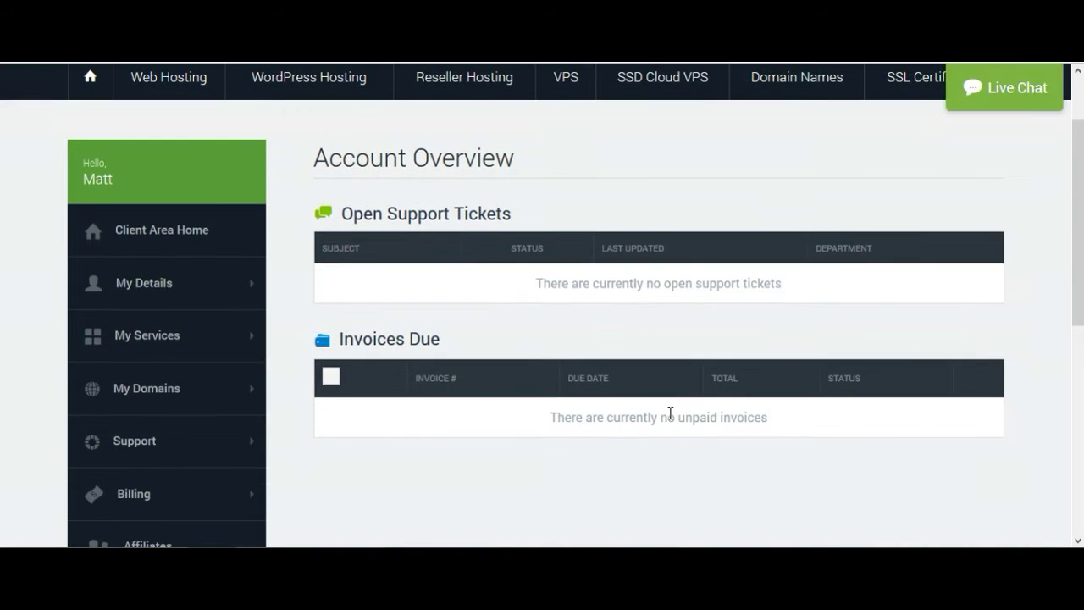
Review the account overview, reloading the home page and highlighting the Invoices Due heading
scroll(671, 413, "up", 1)
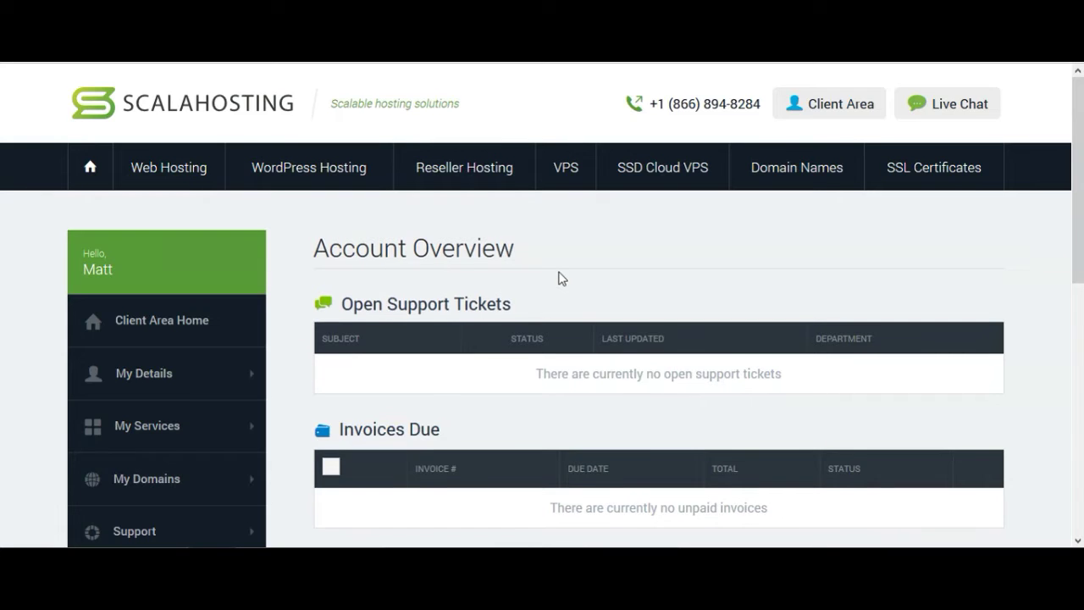
scroll(559, 279, "down", 2)
scroll(748, 269, "up", 2)
double_click(98, 270)
left_click(99, 270)
scroll(324, 295, "down", 2)
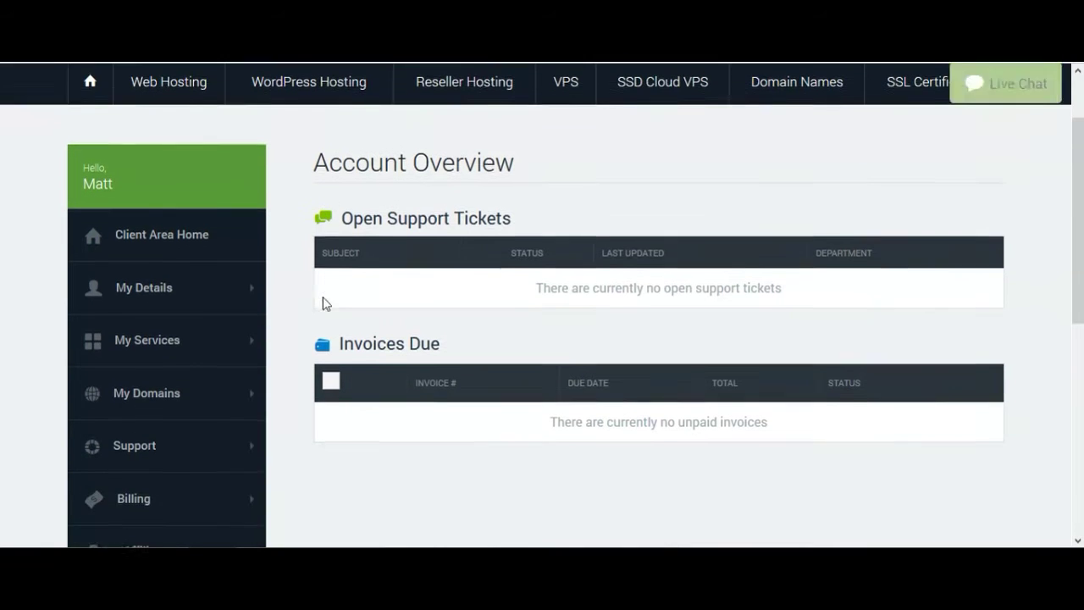
left_click(153, 245)
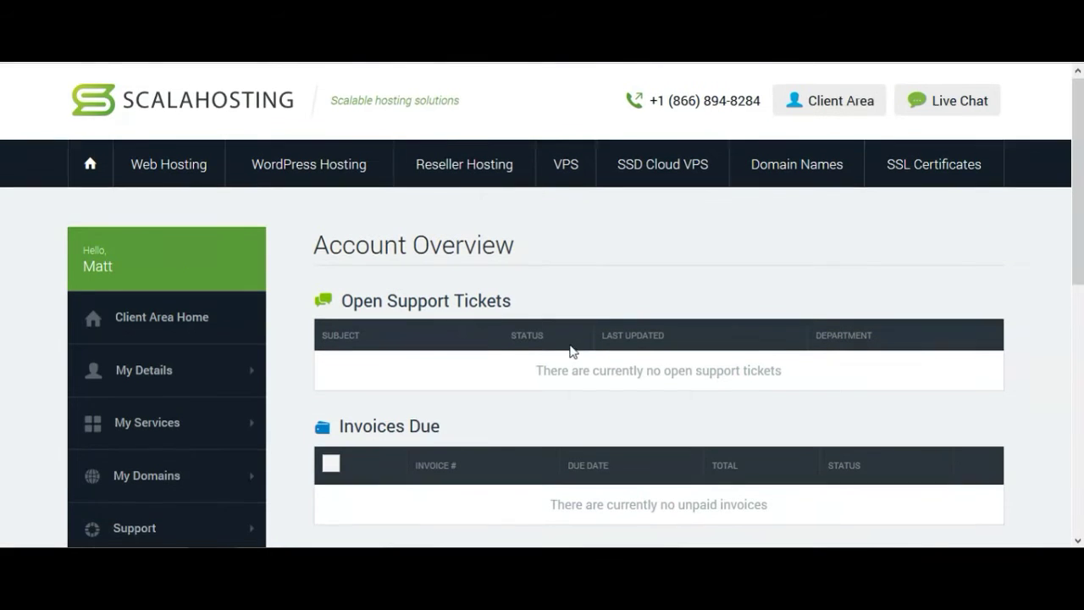
scroll(571, 351, "down", 2)
scroll(571, 351, "up", 2)
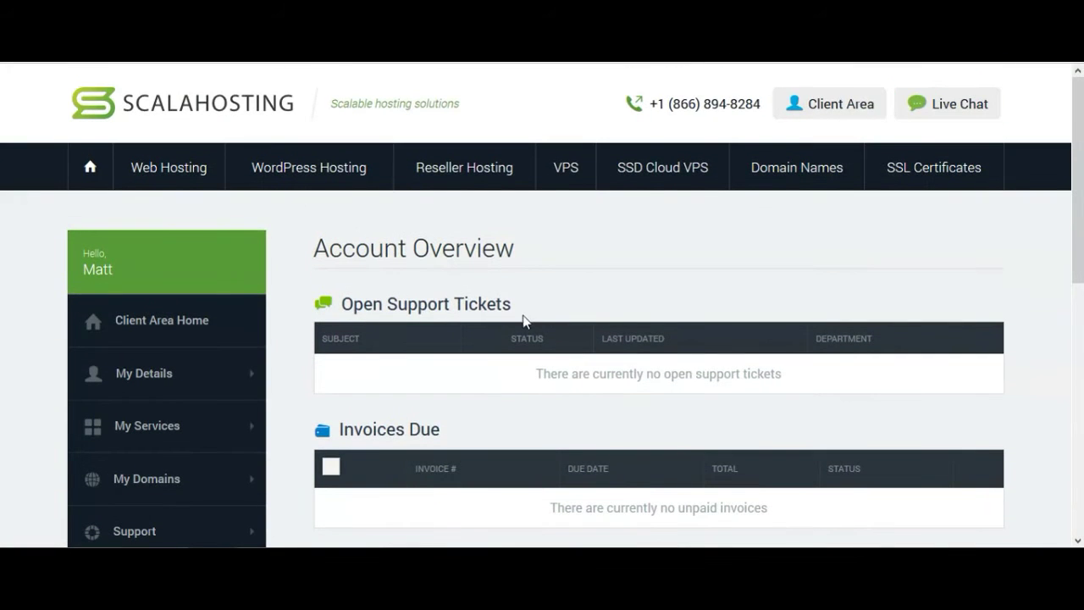
scroll(479, 400, "down", 1)
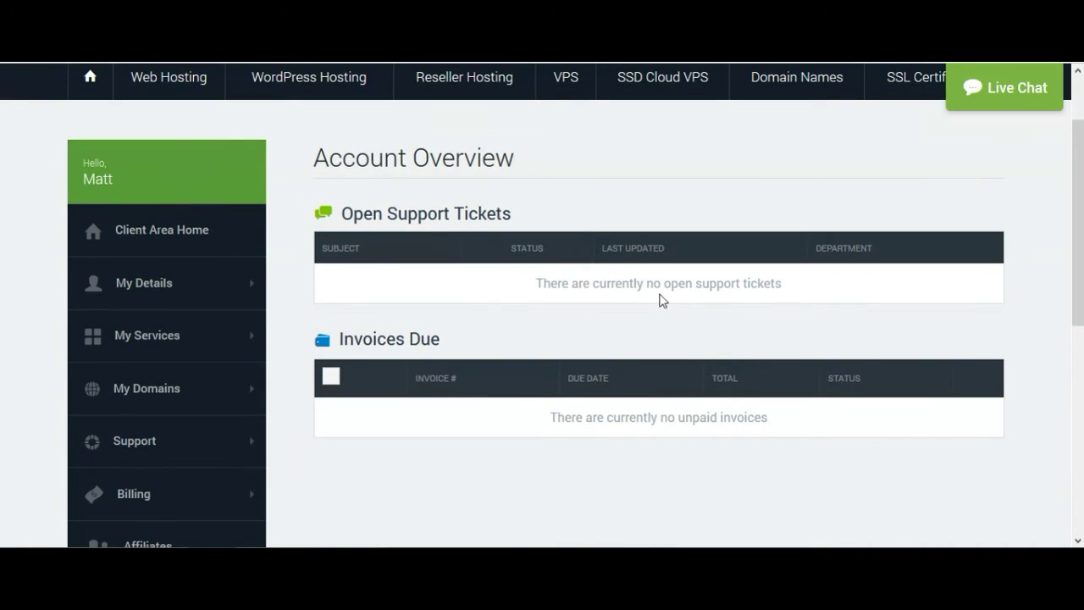
left_click_drag(456, 347, 342, 341)
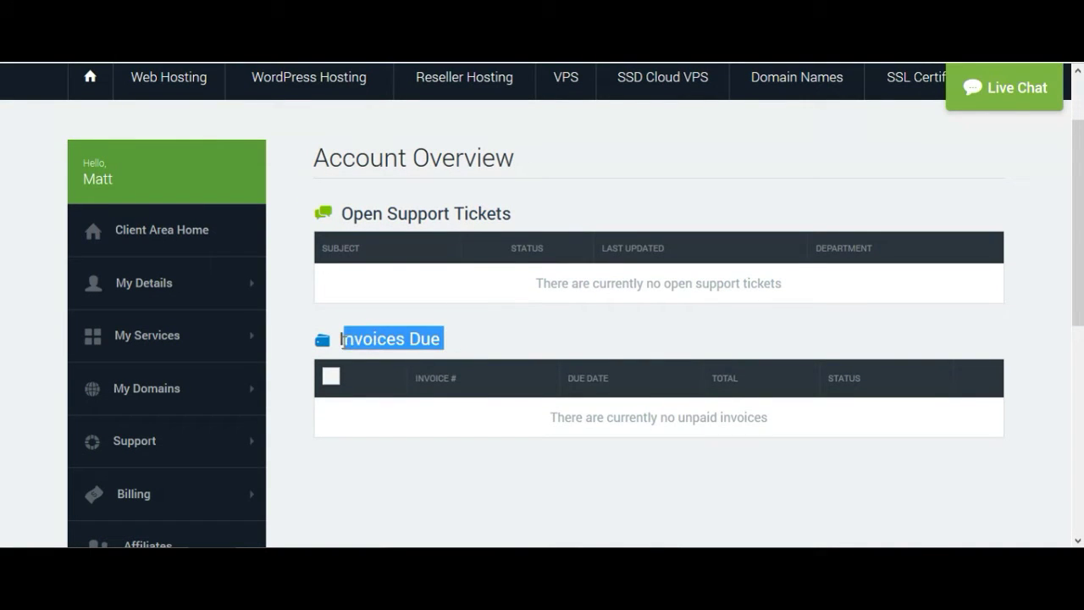
left_click(380, 346)
Go to My Services > Manage to list the account's products and services
mouse_move(191, 290)
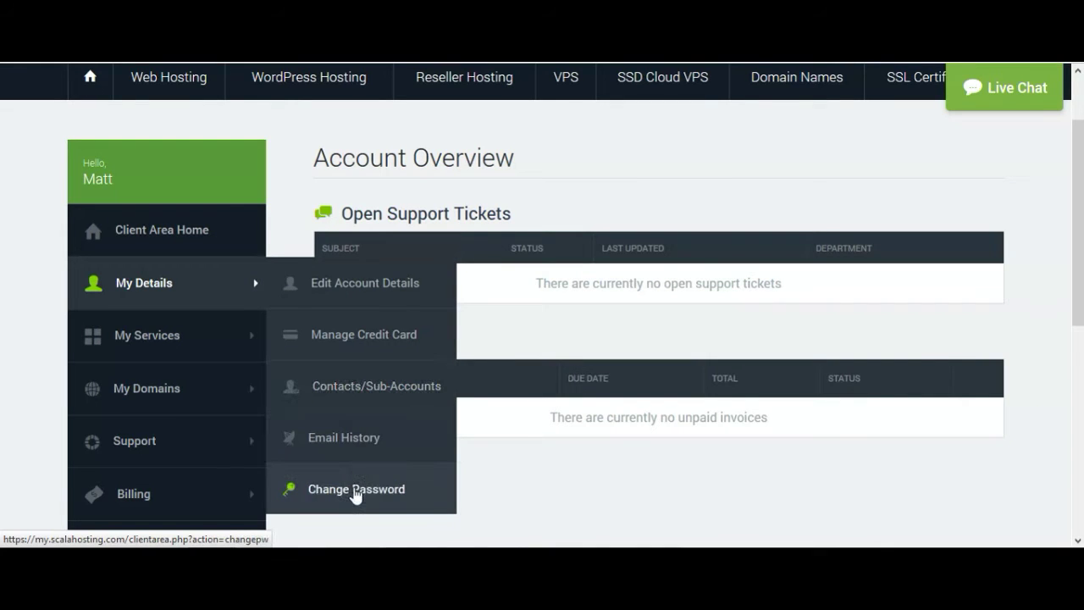
mouse_move(90, 350)
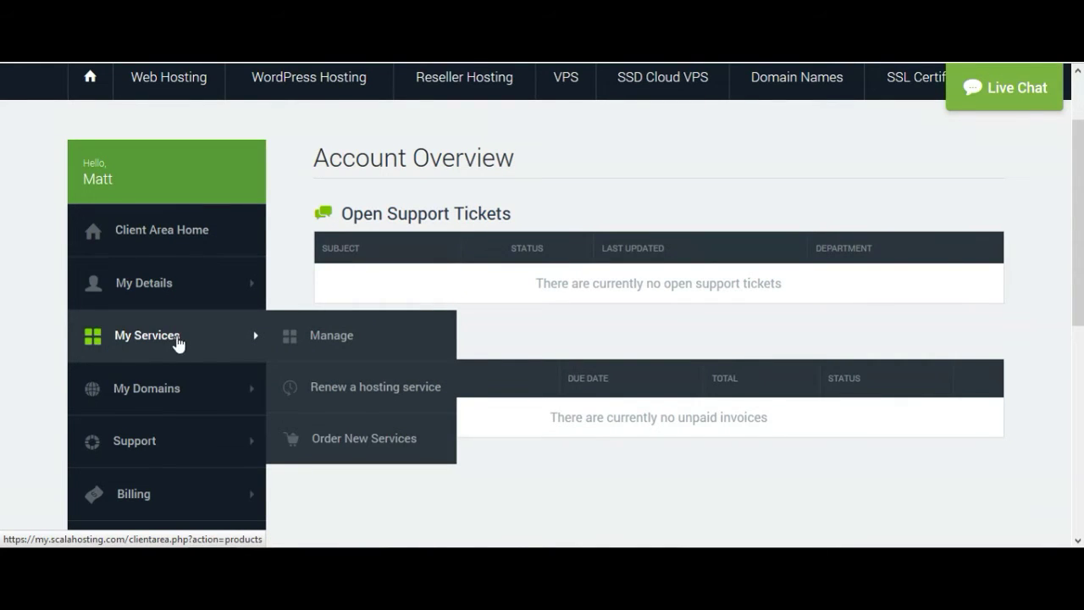
scroll(154, 342, "down", 1)
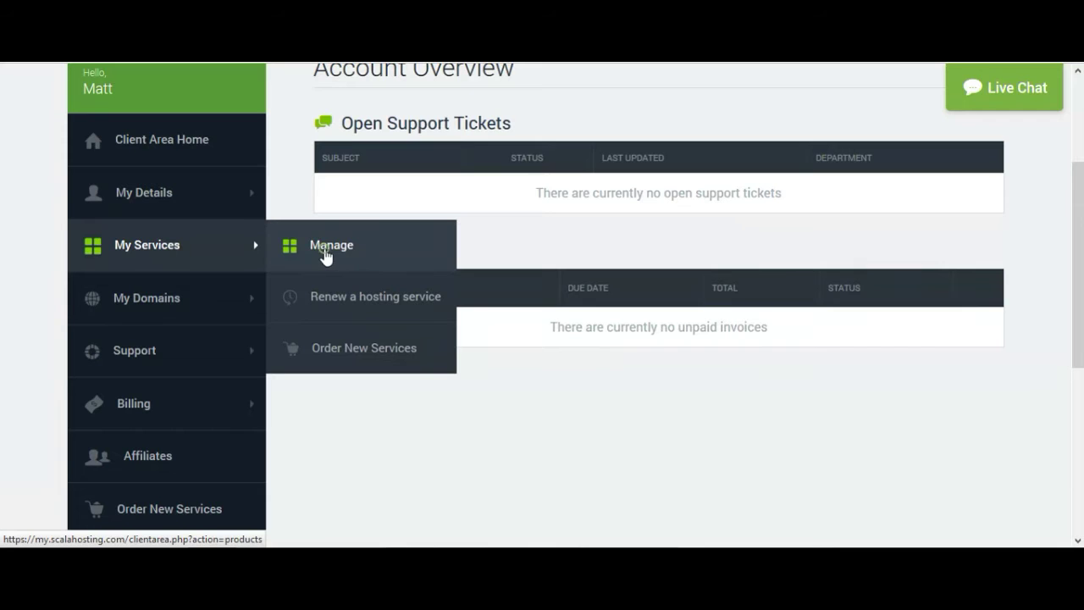
left_click(440, 254)
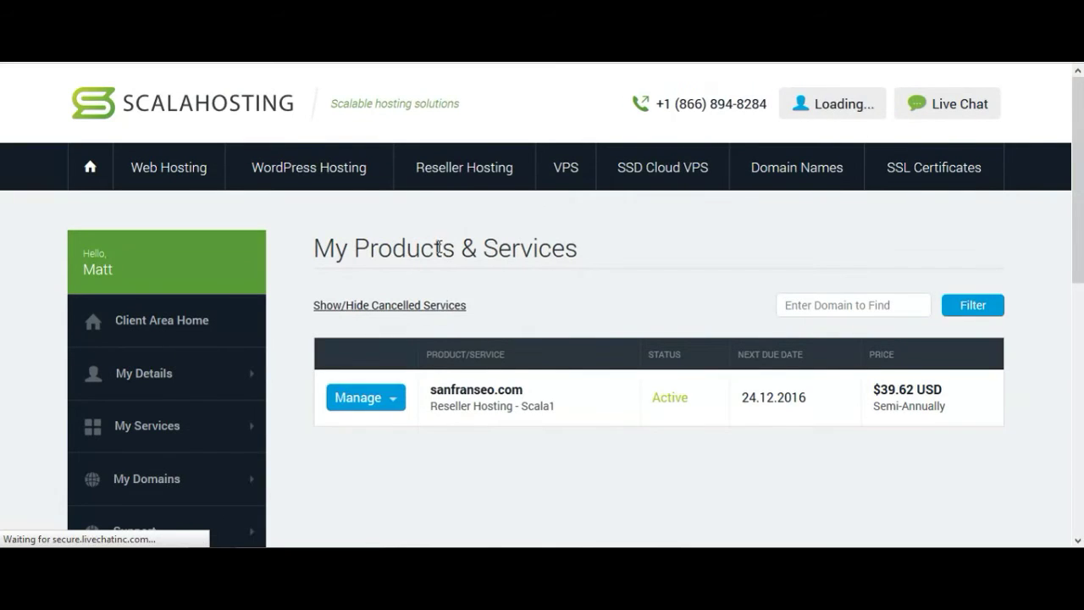
Open View Details for the sanfranseo.com Reseller Hosting - Scala1 service
left_click(381, 399)
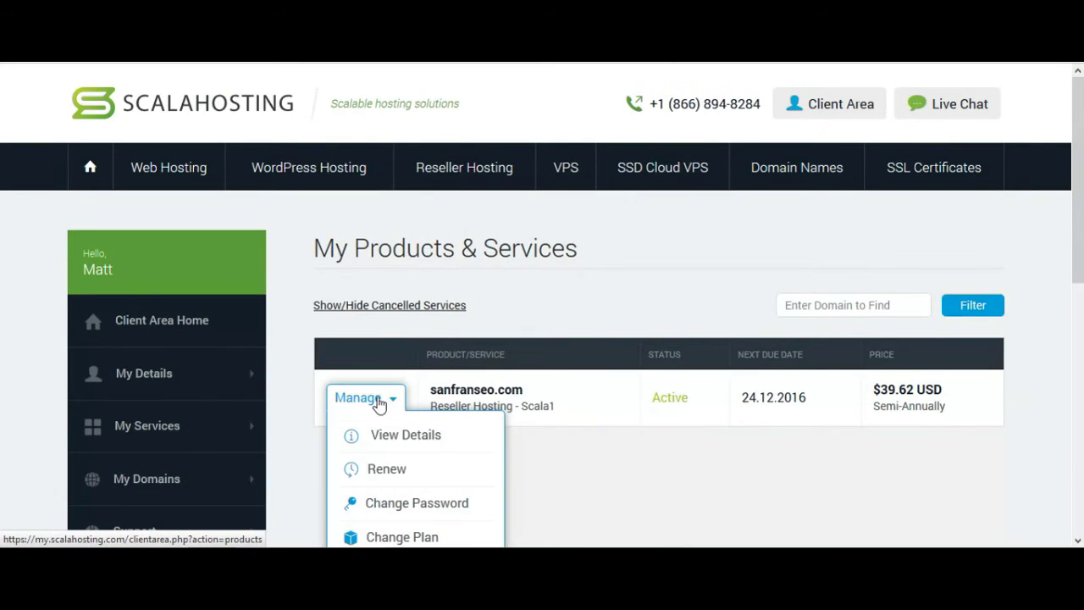
scroll(380, 410, "down", 1)
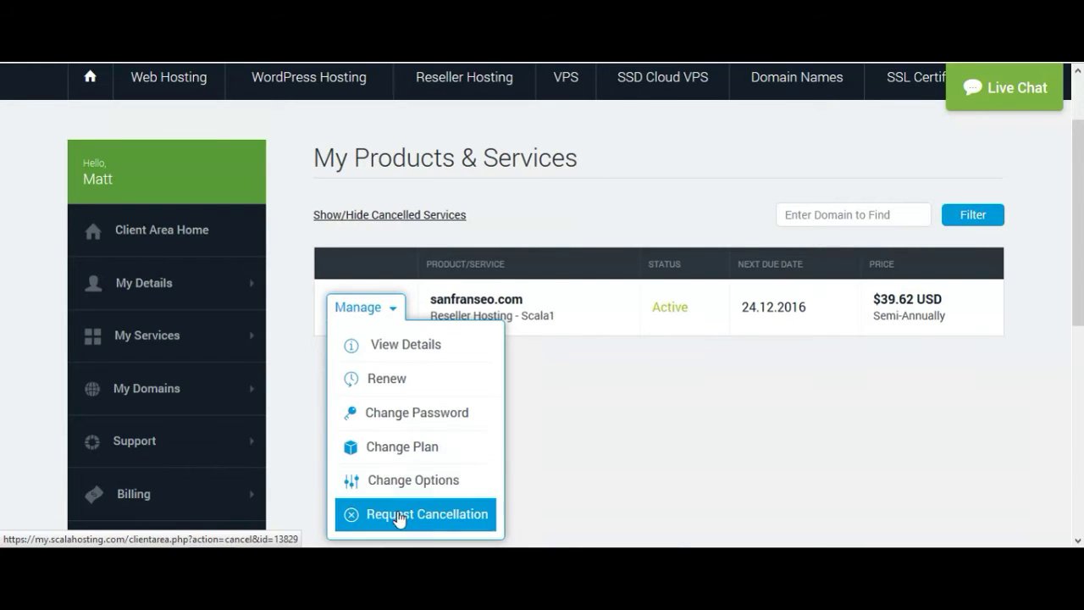
left_click(390, 356)
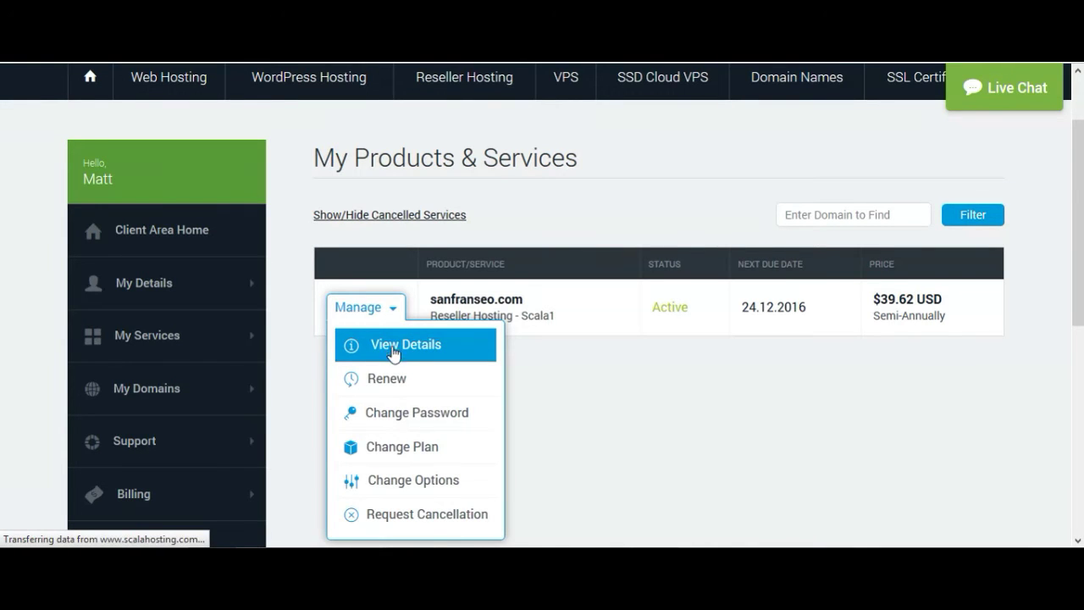
scroll(422, 364, "down", 2)
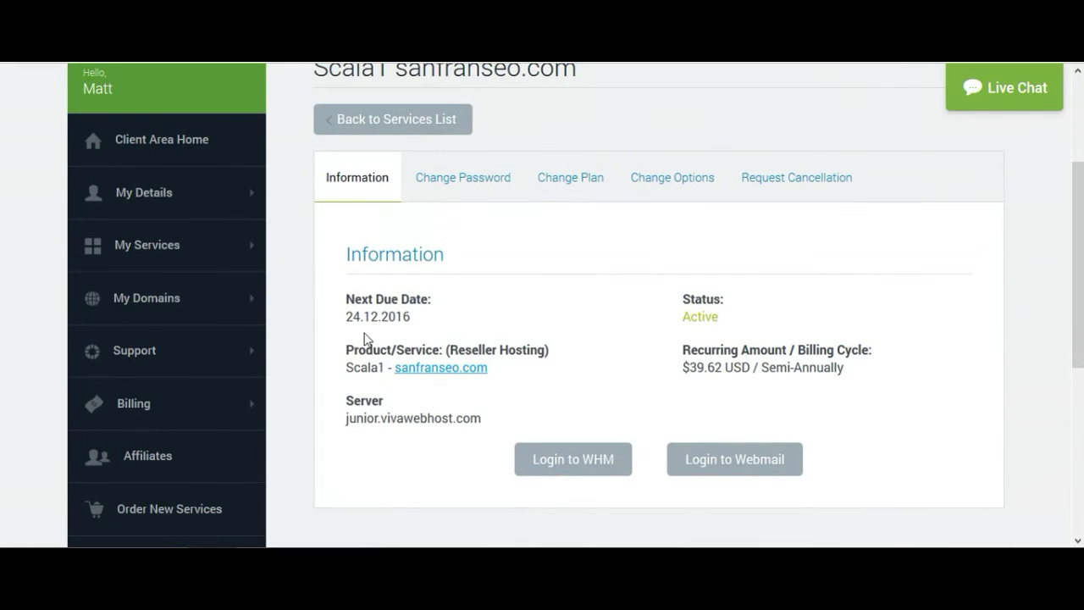
scroll(500, 340, "down", 2)
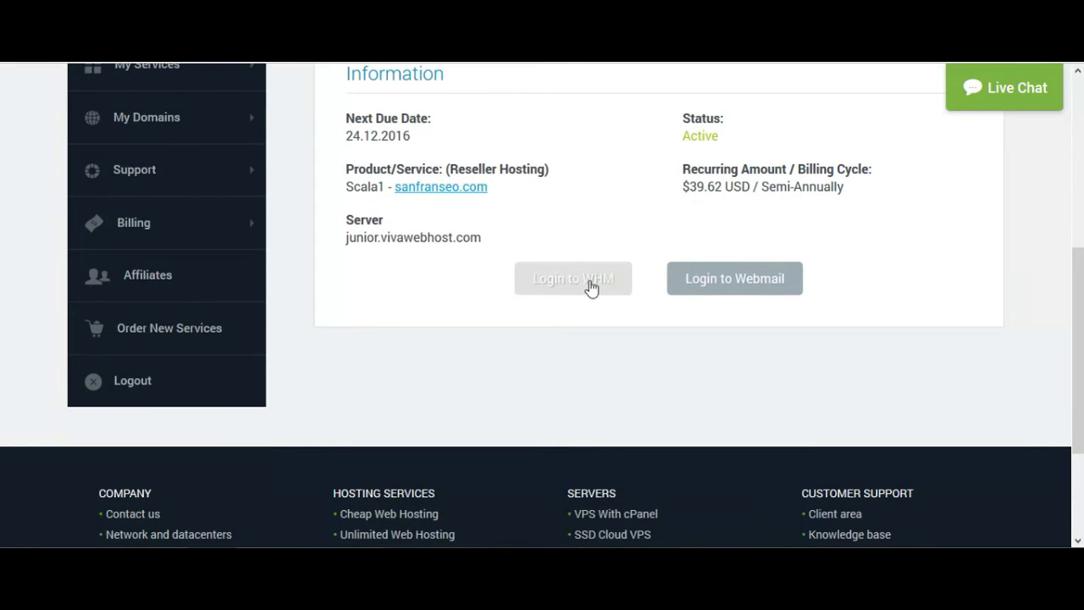
scroll(591, 288, "up", 2)
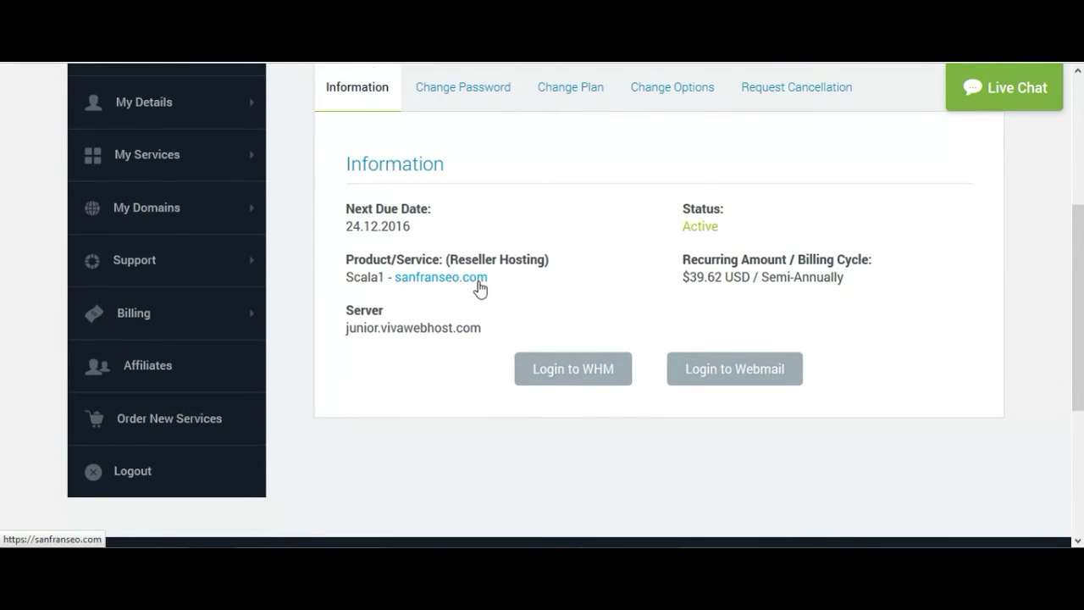
scroll(479, 281, "up", 2)
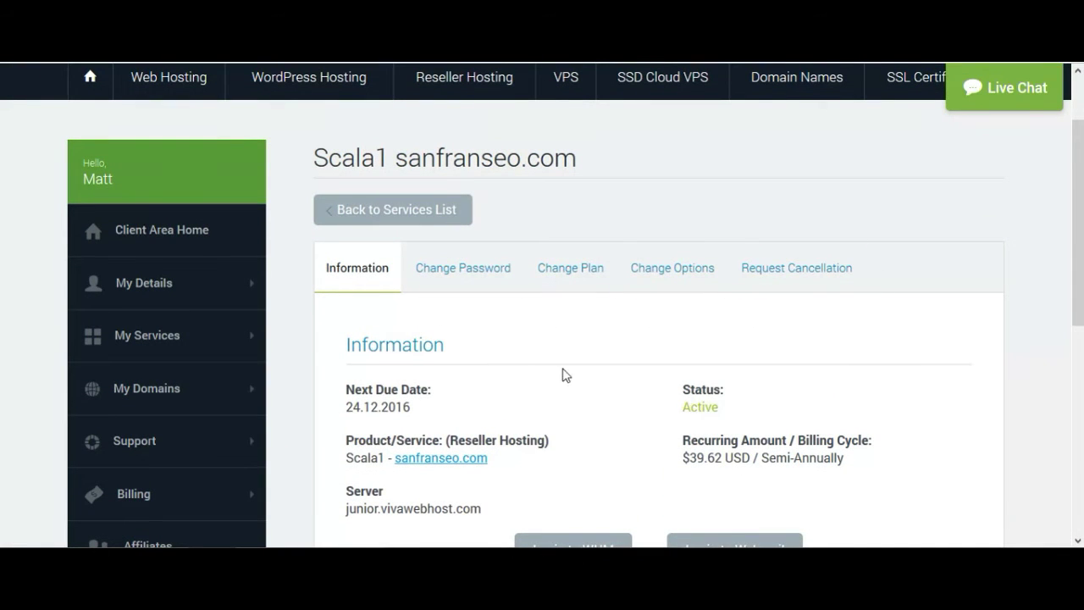
scroll(561, 372, "down", 2)
scroll(562, 373, "down", 1)
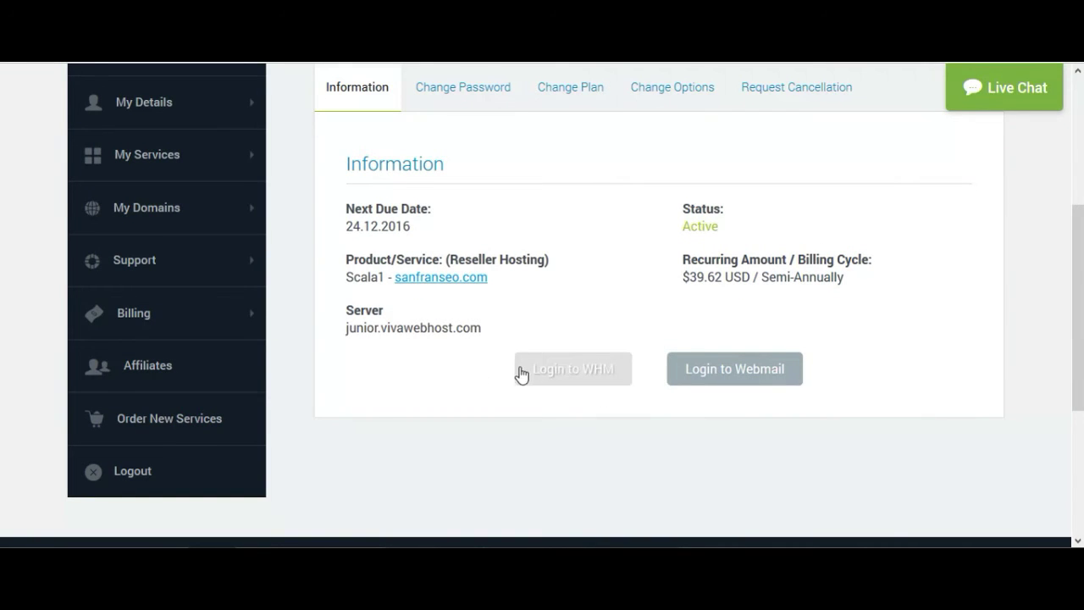
scroll(391, 356, "up", 1)
scroll(545, 343, "down", 1)
scroll(551, 381, "up", 1)
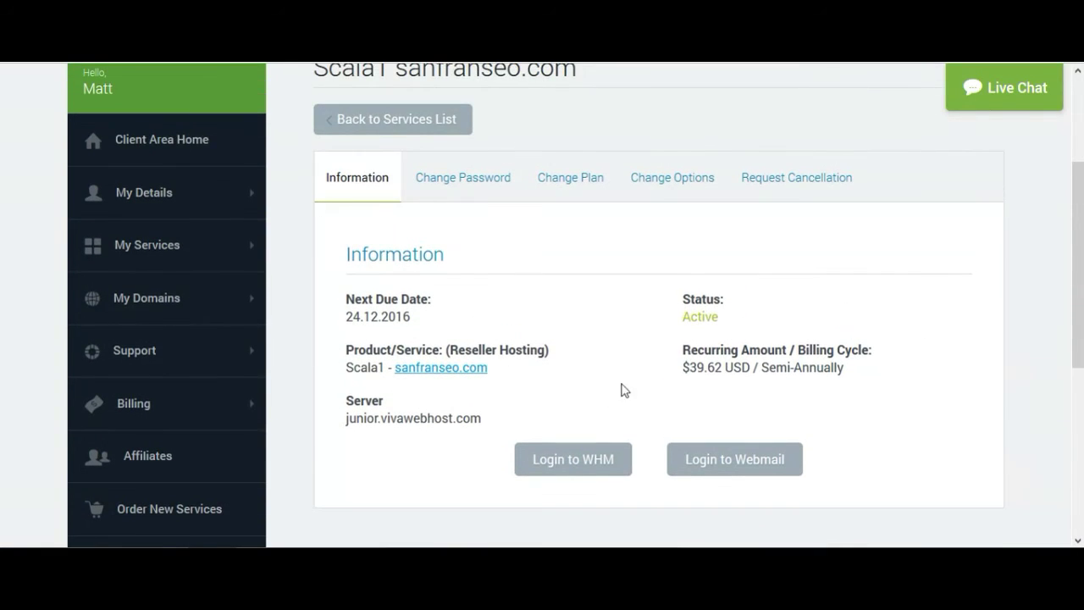
scroll(615, 393, "down", 1)
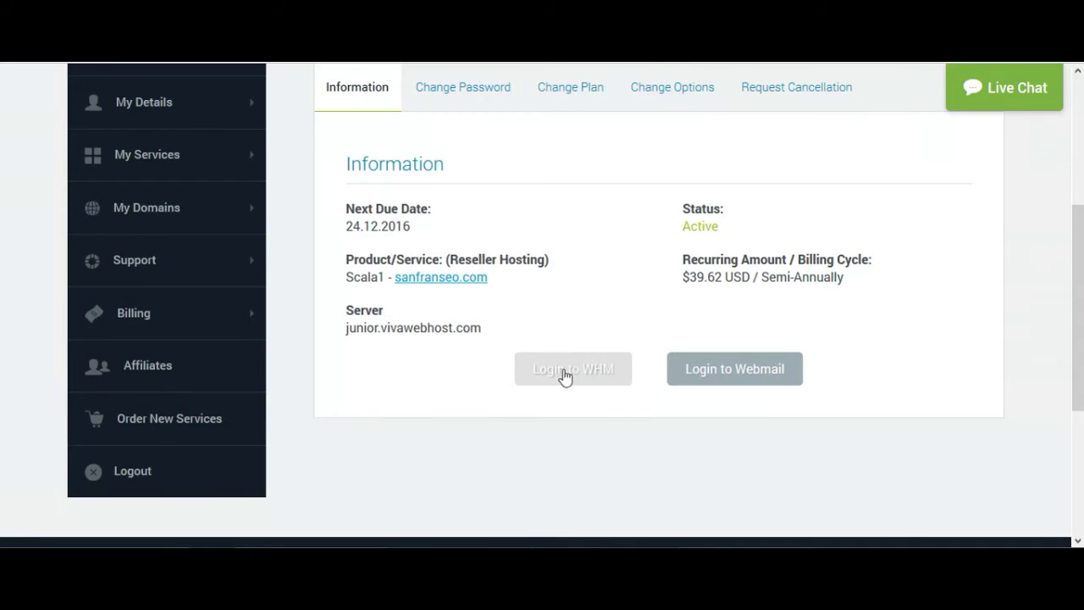
scroll(381, 338, "up", 1)
mouse_move(186, 308)
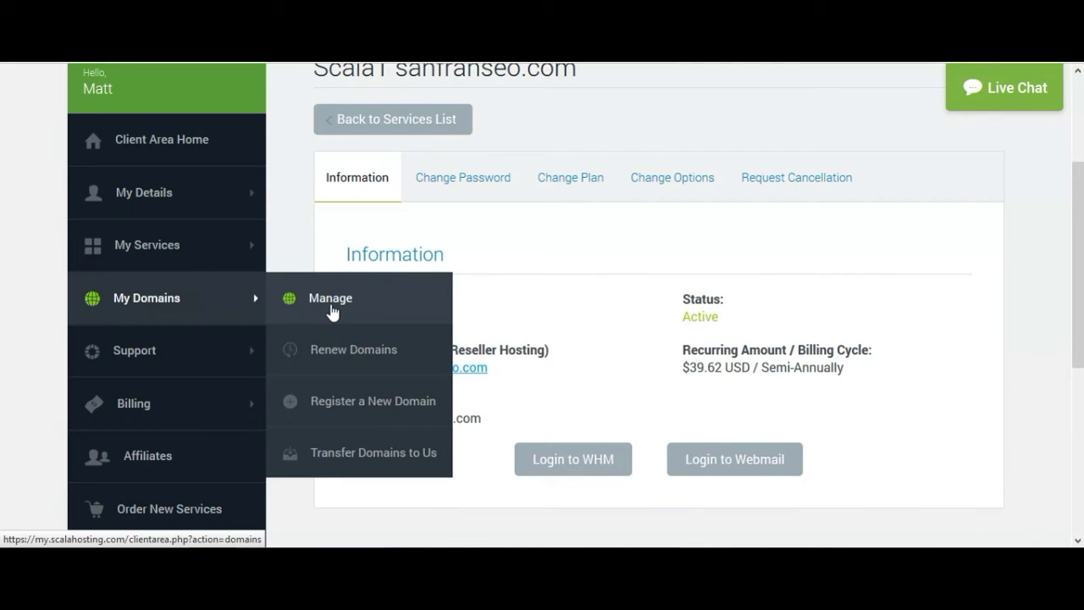
Open My Domains, which shows no registered domains, then look over the Support and Billing menus
left_click(331, 312)
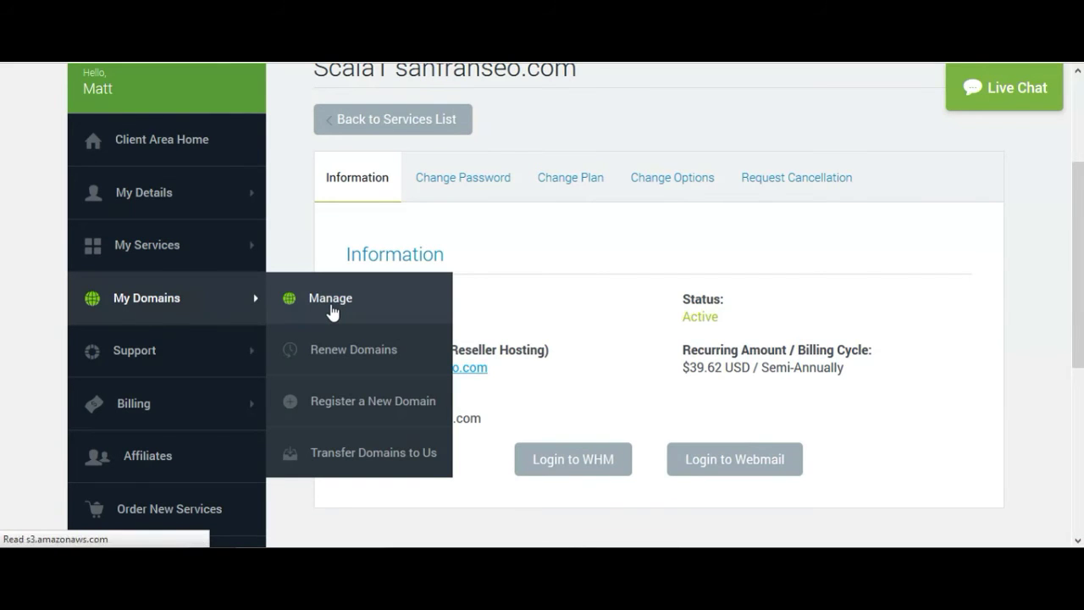
scroll(432, 331, "down", 1)
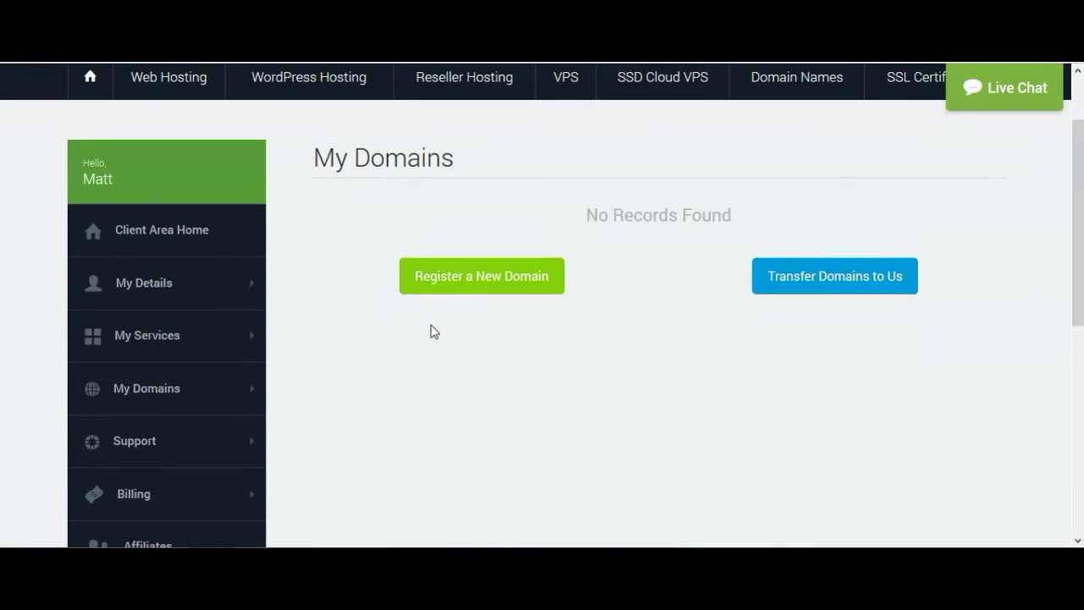
scroll(663, 346, "down", 1)
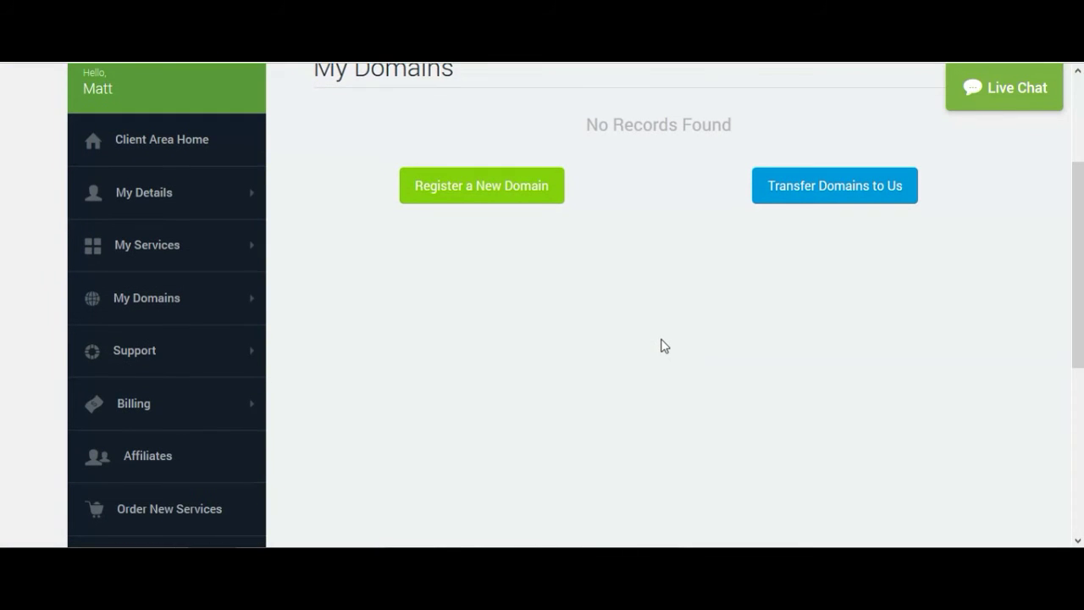
mouse_move(254, 355)
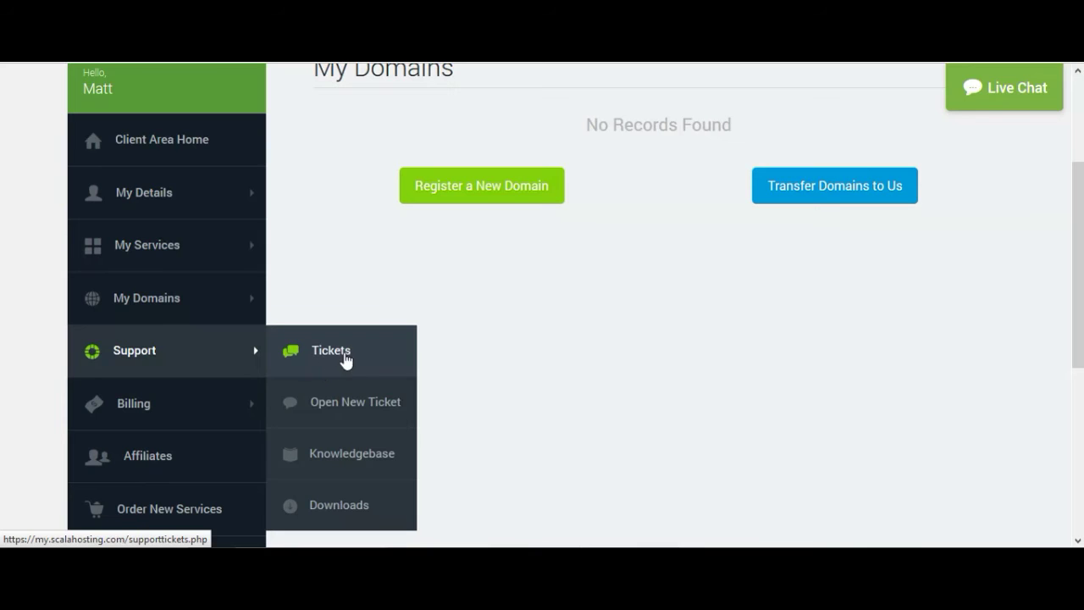
scroll(345, 360, "down", 1)
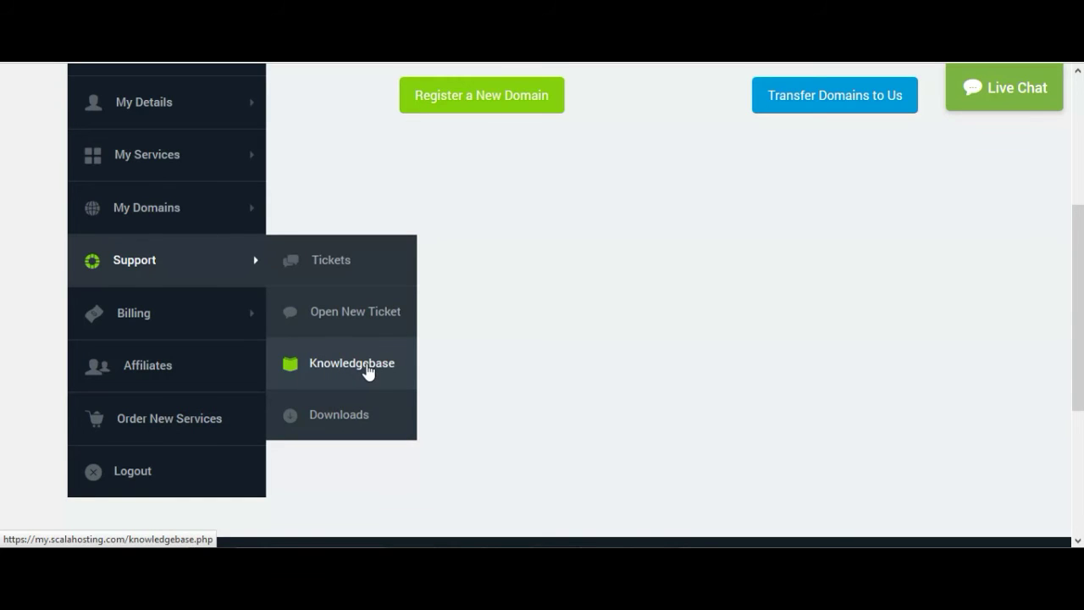
mouse_move(188, 337)
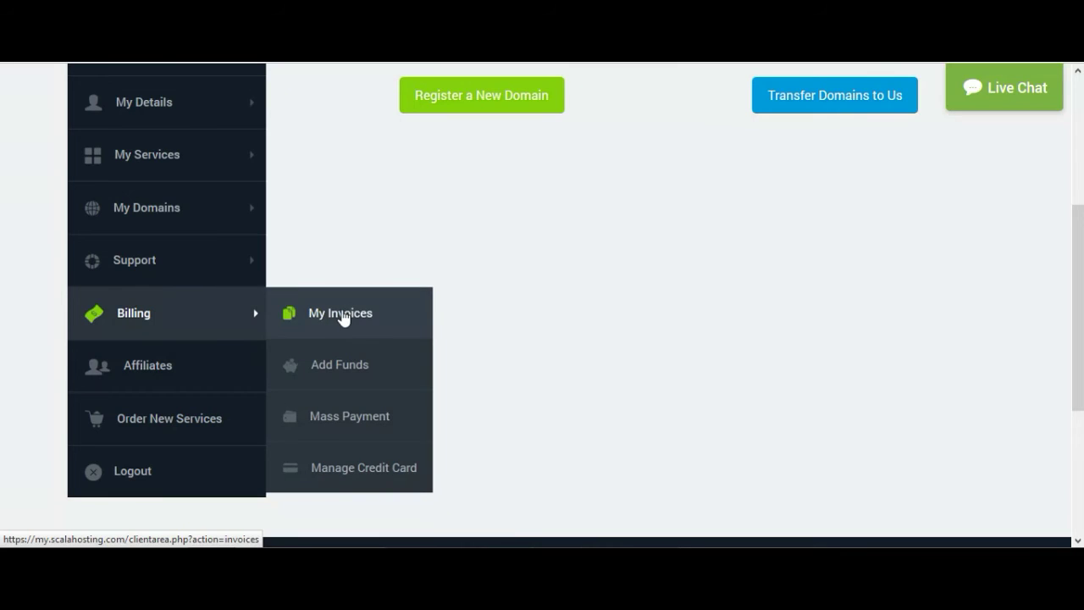
Open Billing > Add Funds, select the 10.00 amount, and keep PayPal as payment method
left_click(343, 373)
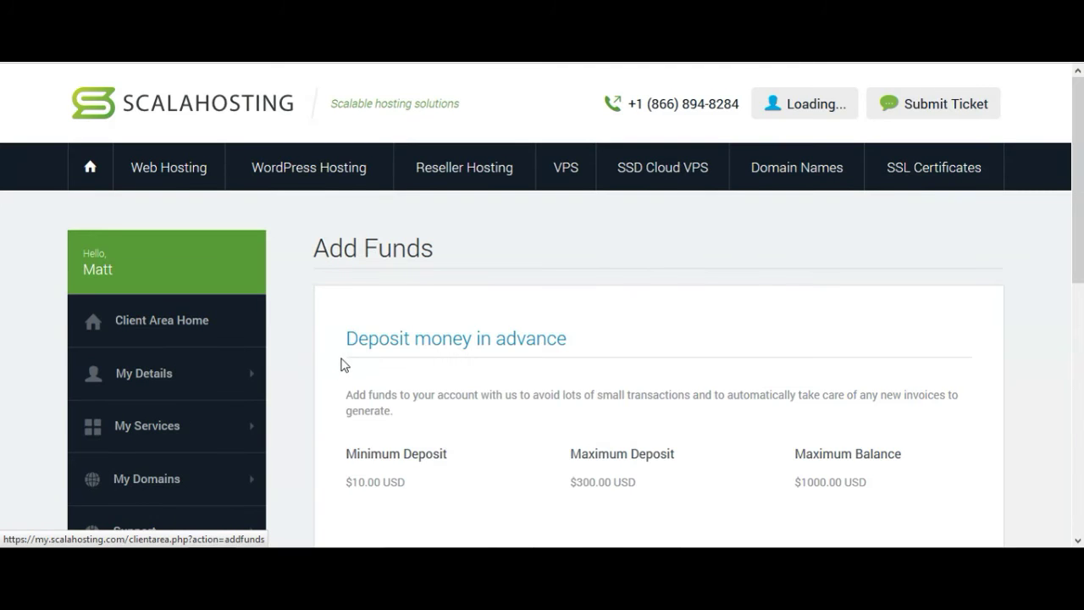
scroll(341, 363, "down", 3)
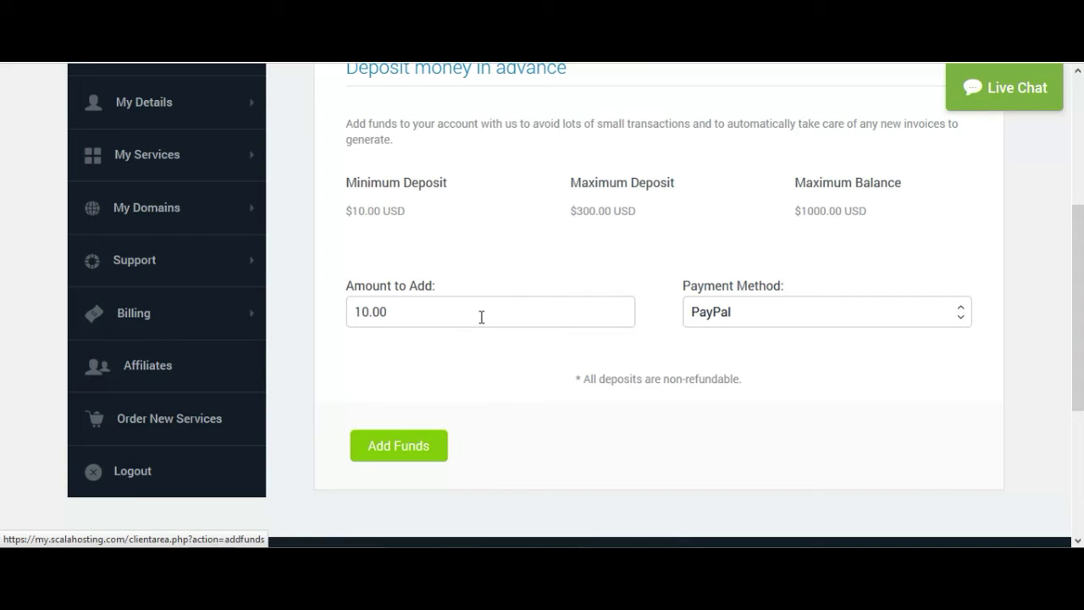
left_click_drag(479, 313, 333, 311)
left_click(732, 317)
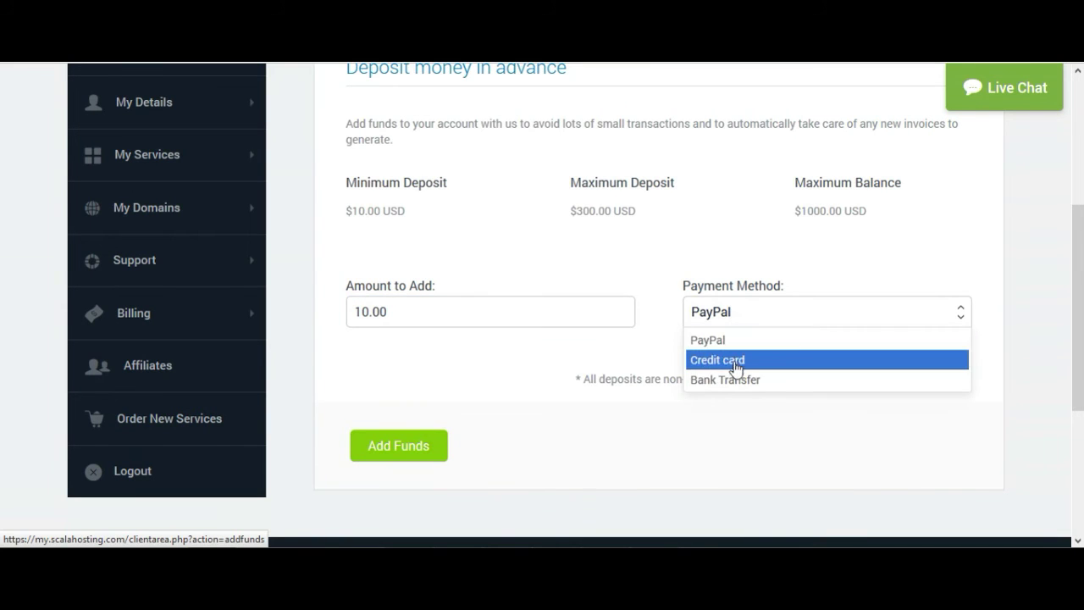
left_click(470, 265)
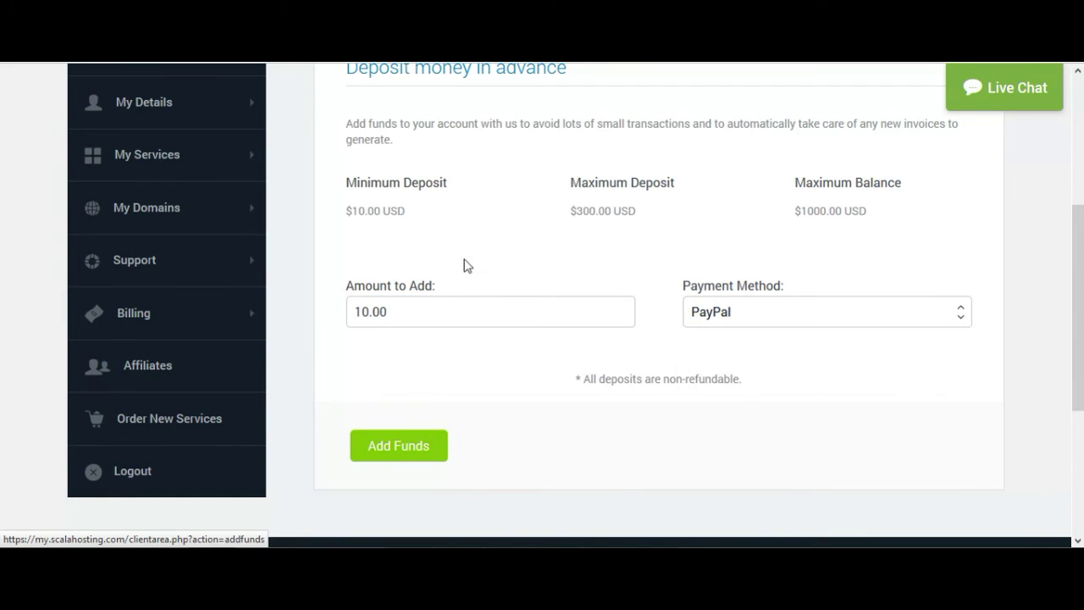
scroll(443, 279, "down", 1)
mouse_move(239, 232)
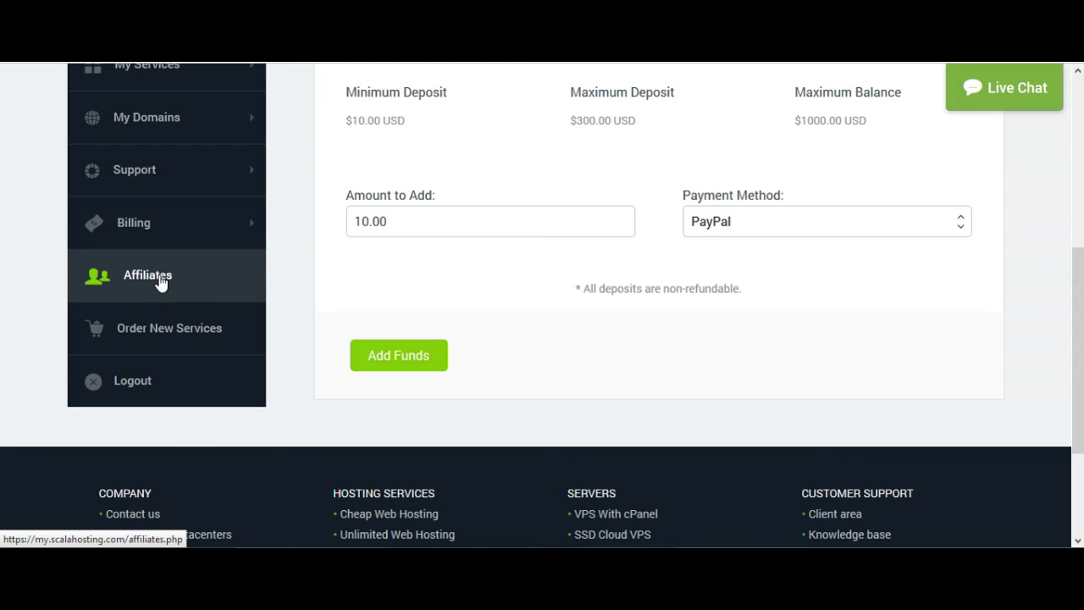
Open Affiliates, select the unique referral link, and scroll down to Your referrals
left_click(161, 282)
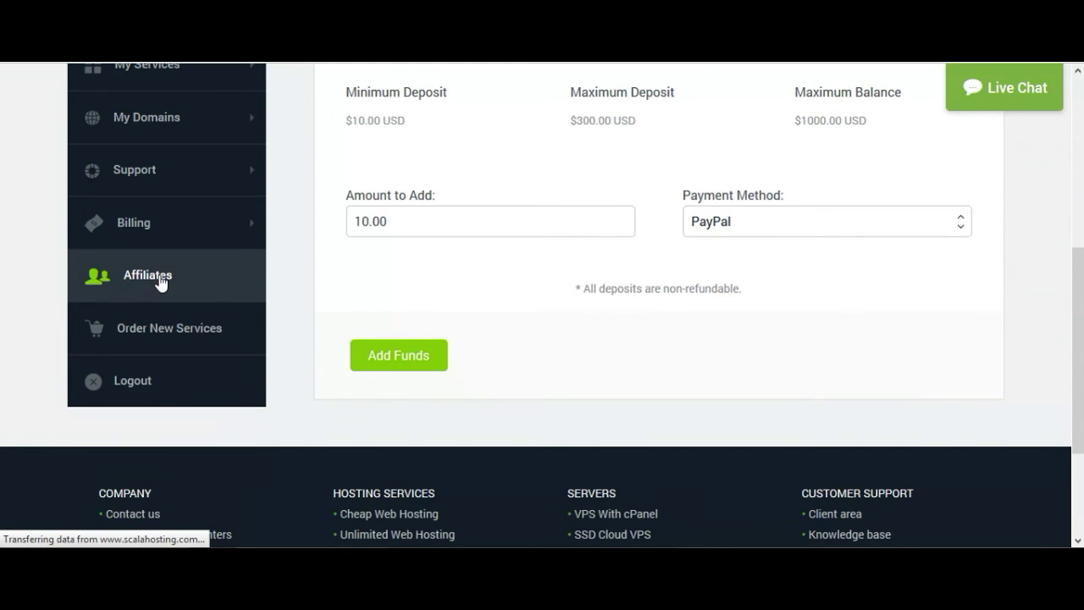
scroll(508, 307, "down", 3)
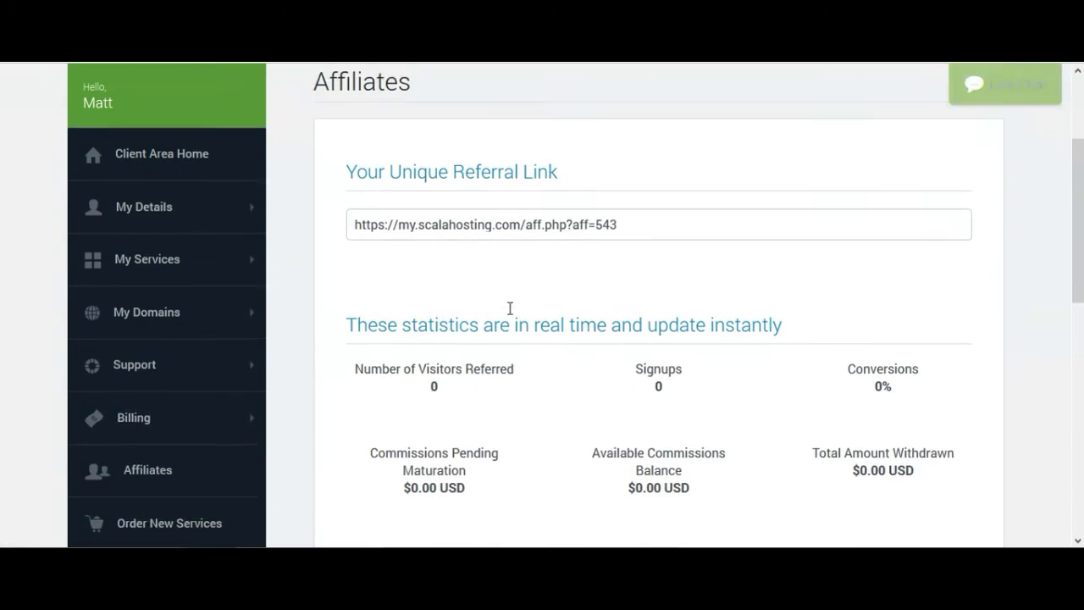
left_click_drag(638, 213, 349, 221)
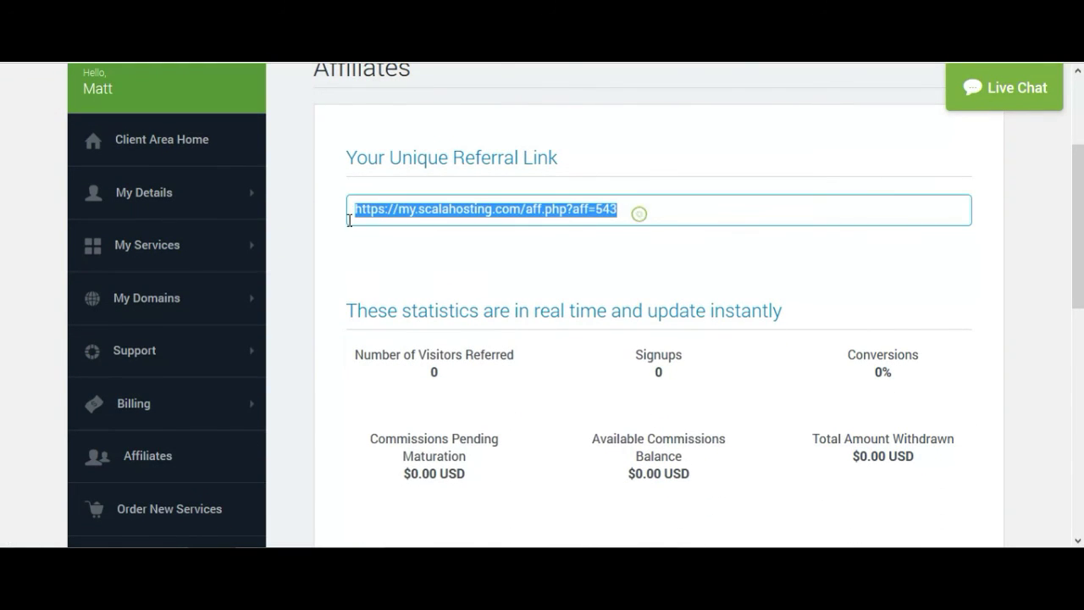
scroll(435, 280, "down", 3)
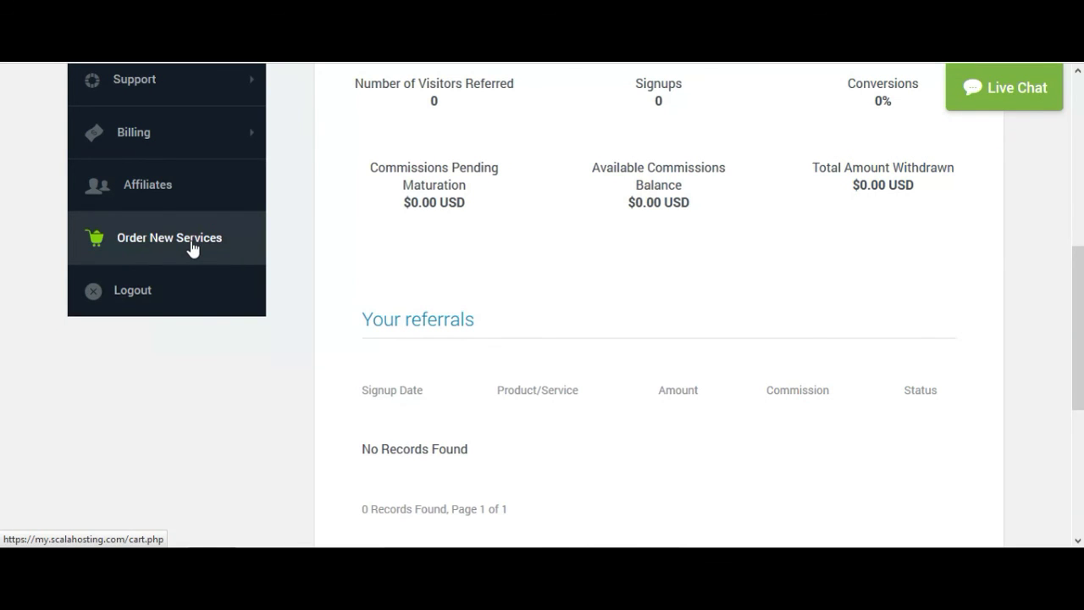
left_click(193, 247)
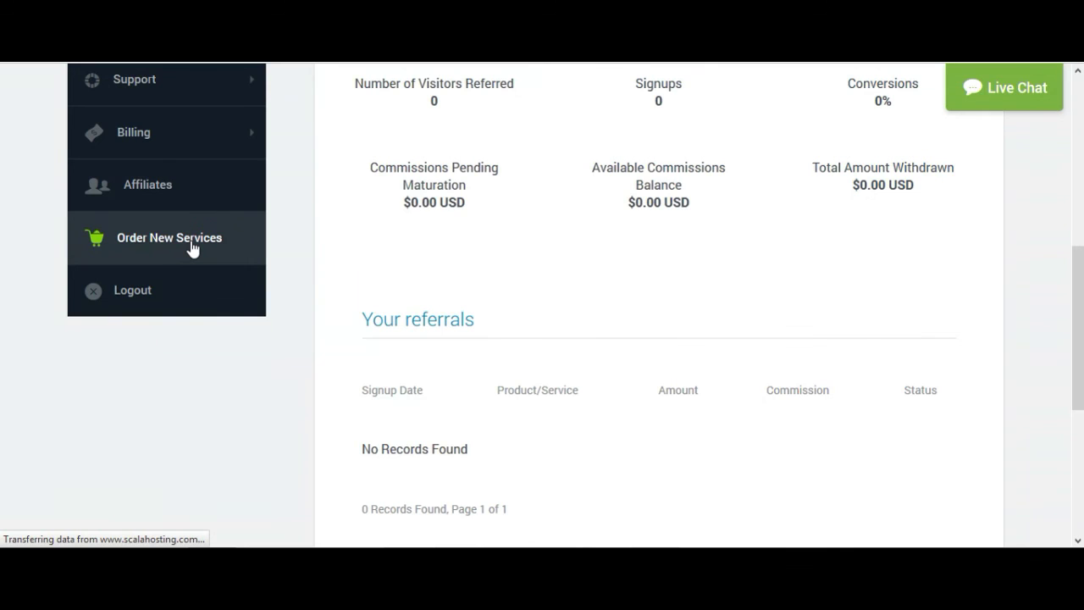
scroll(321, 259, "down", 1)
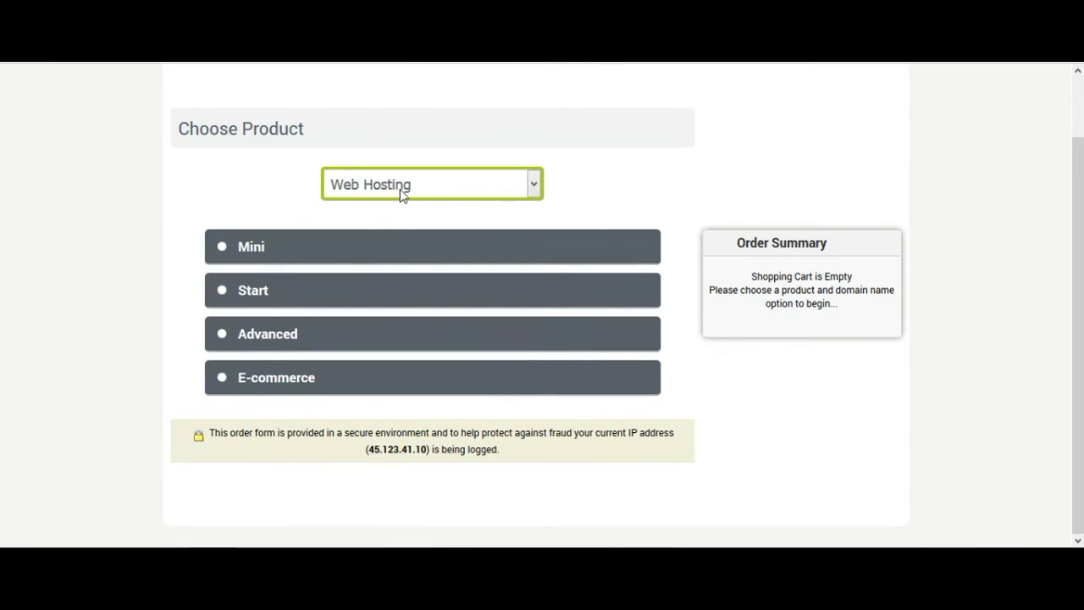
left_click(402, 194)
left_click(443, 189)
key("alt+Left")
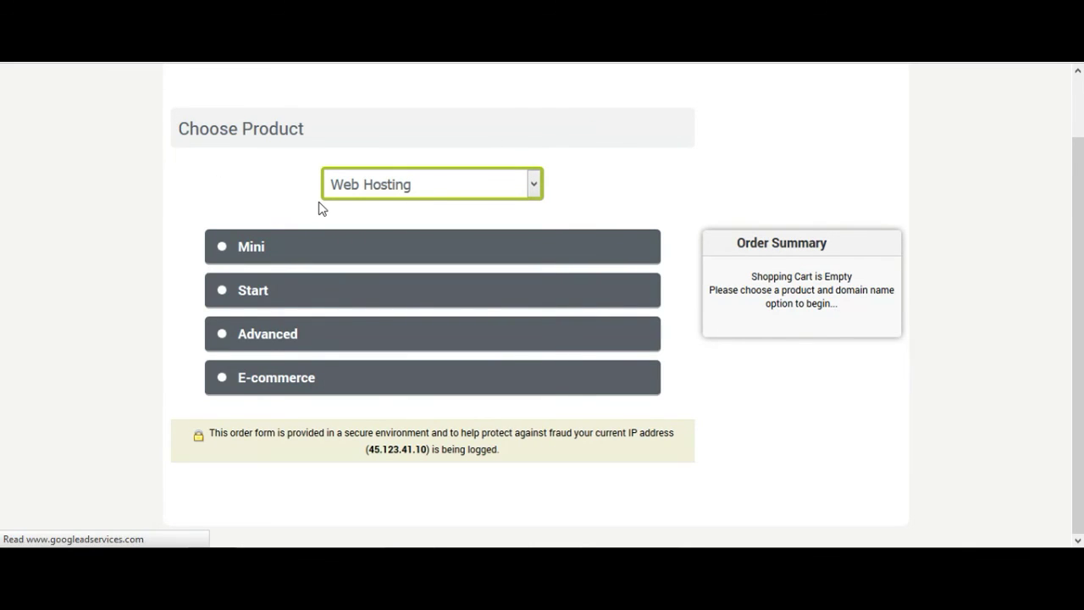
Scroll back to the top and return to Client Area Home
scroll(338, 260, "up", 2)
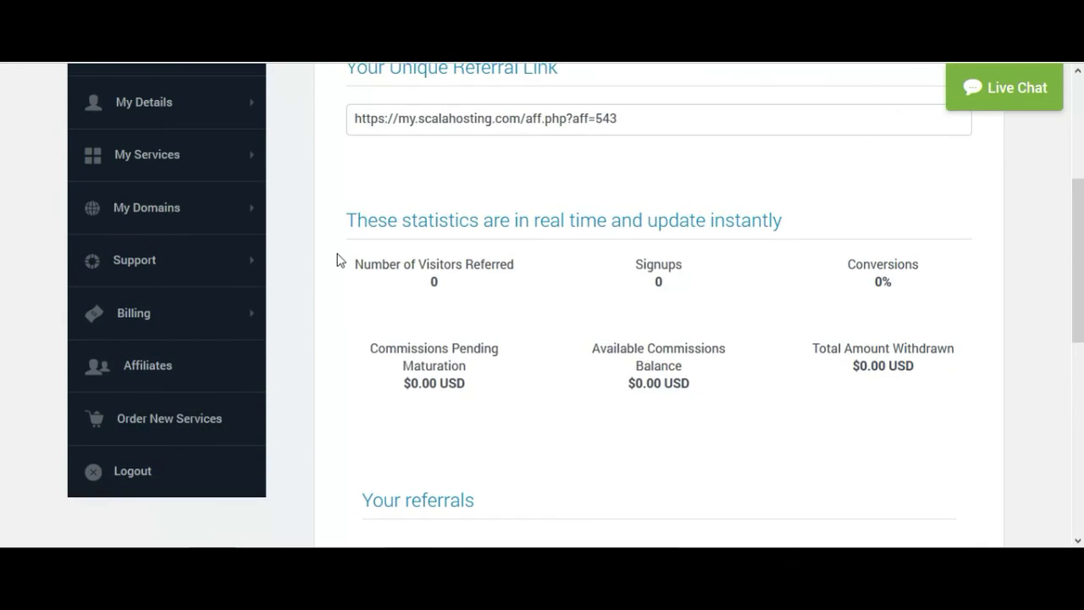
scroll(829, 276, "up", 2)
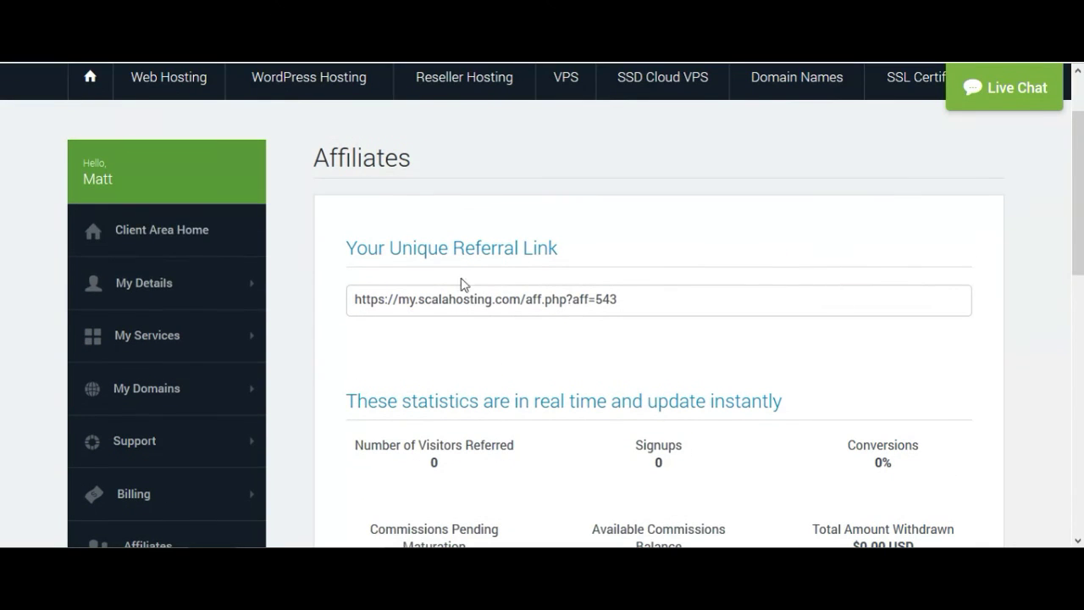
left_click(152, 235)
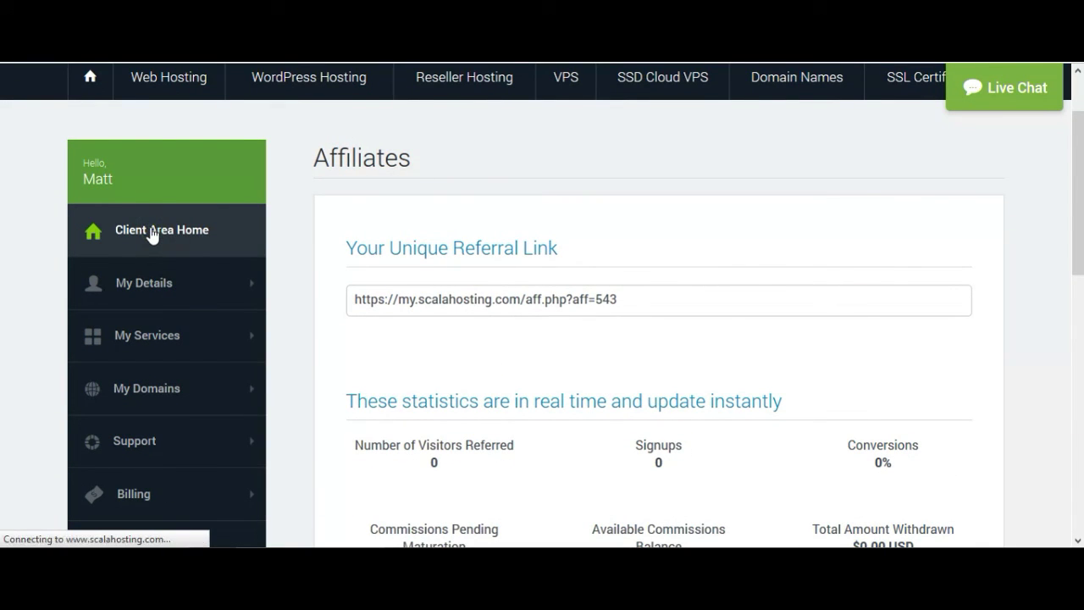